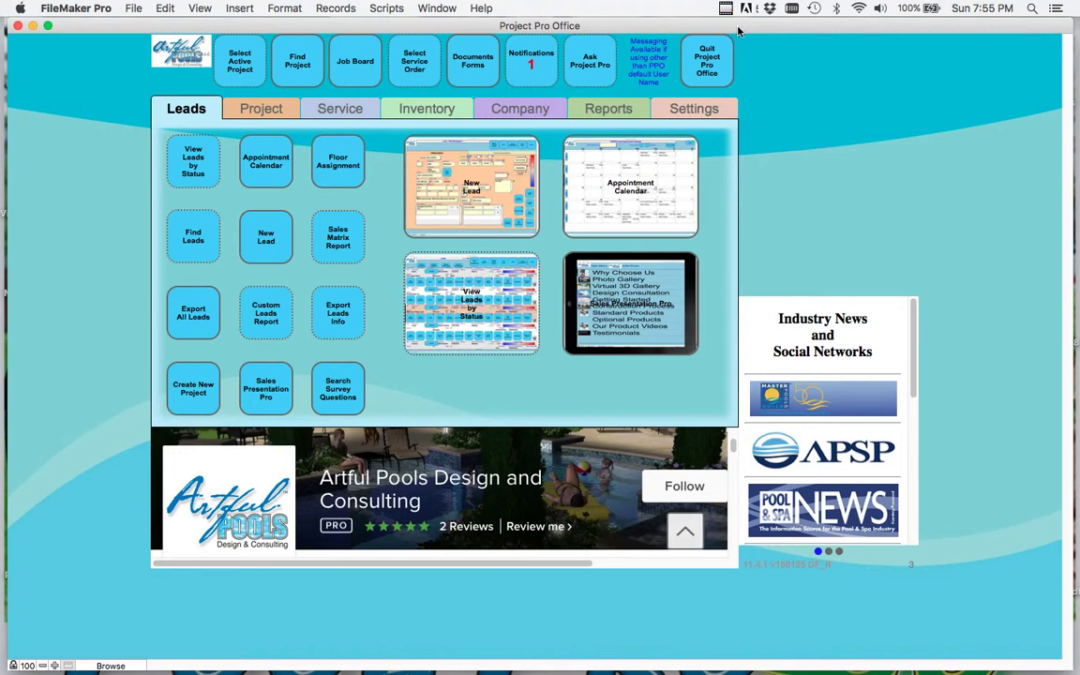
- Read the pending notification and close the notifications list
left_click(528, 80)
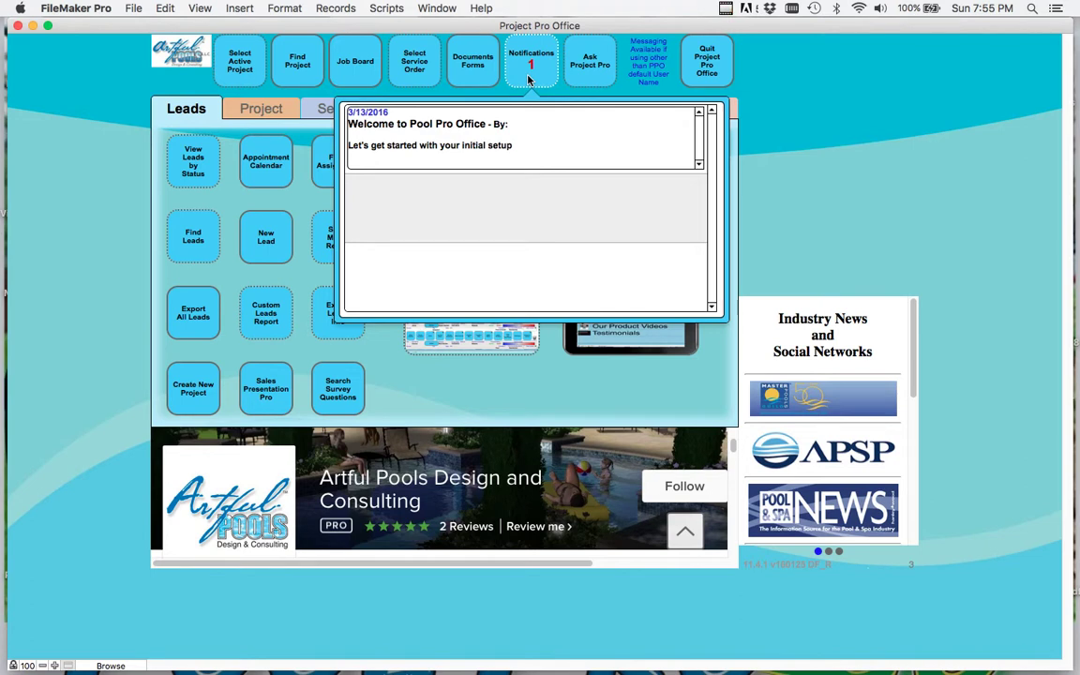
left_click(509, 84)
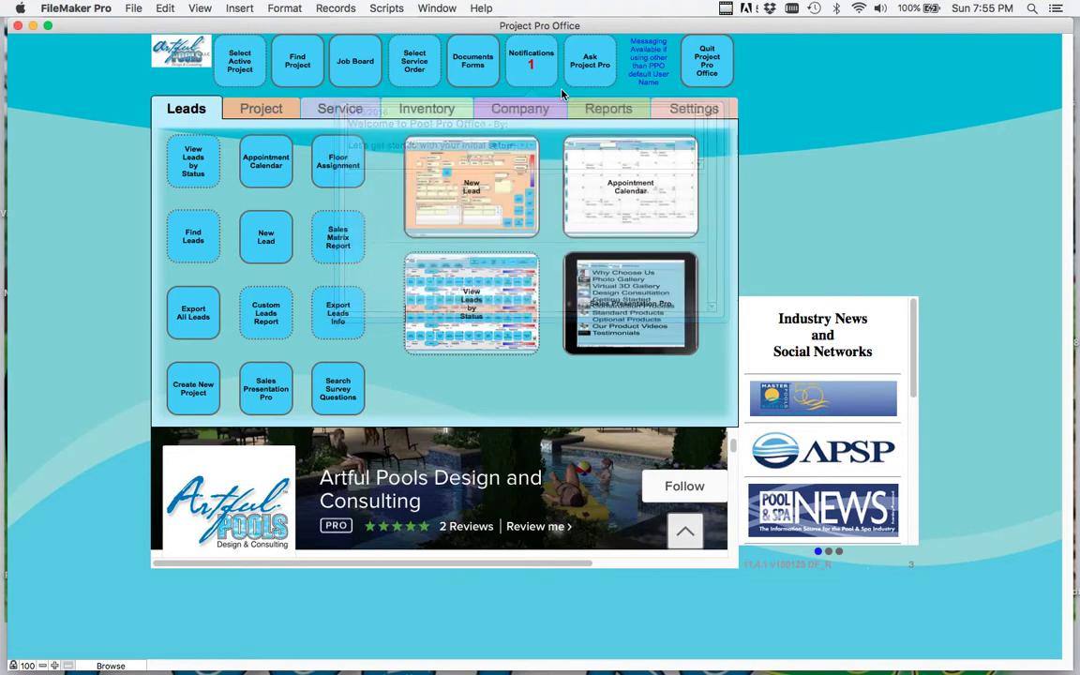
- Open the Vendor Manager from the settings and review the vendor roles in the Vendor Management Matrix
left_click(696, 112)
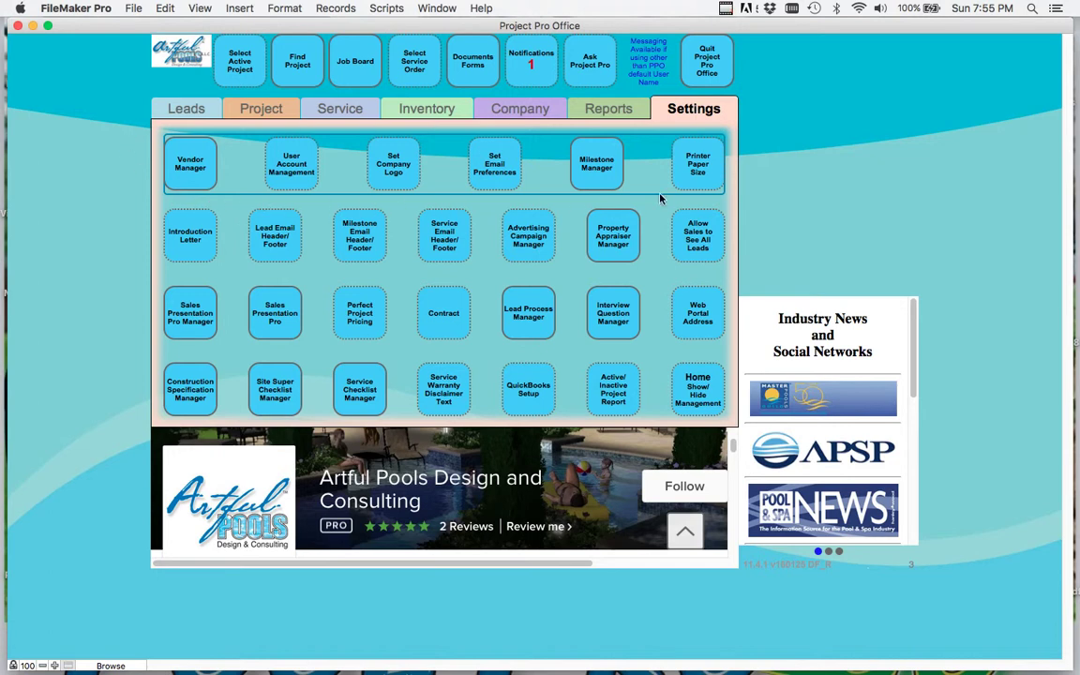
left_click(190, 166)
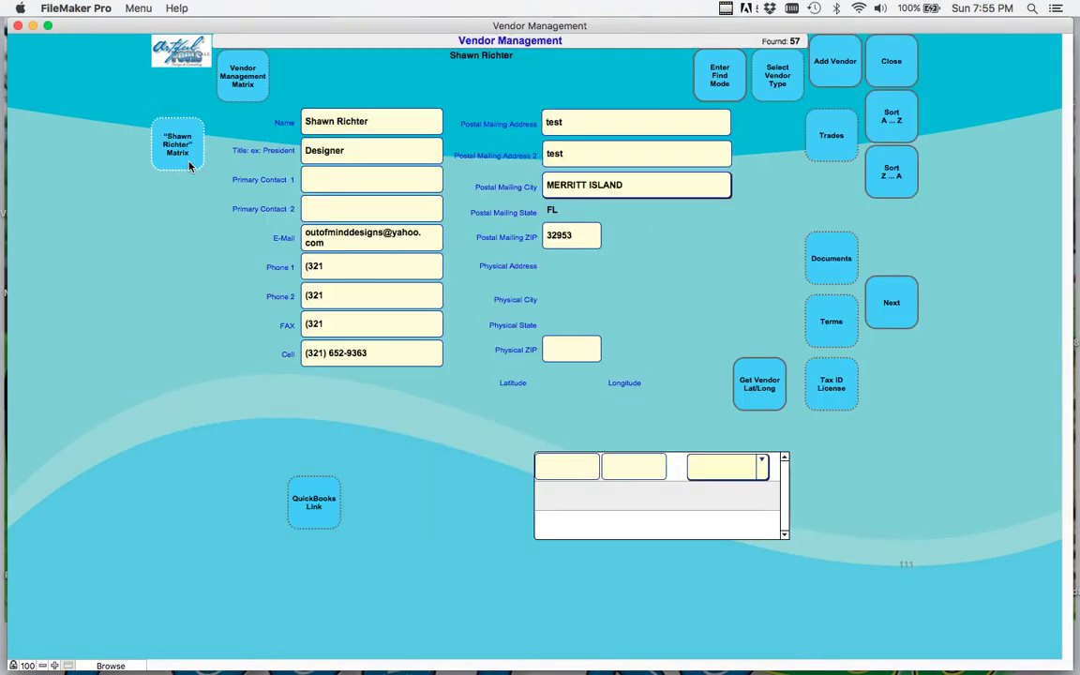
left_click(242, 100)
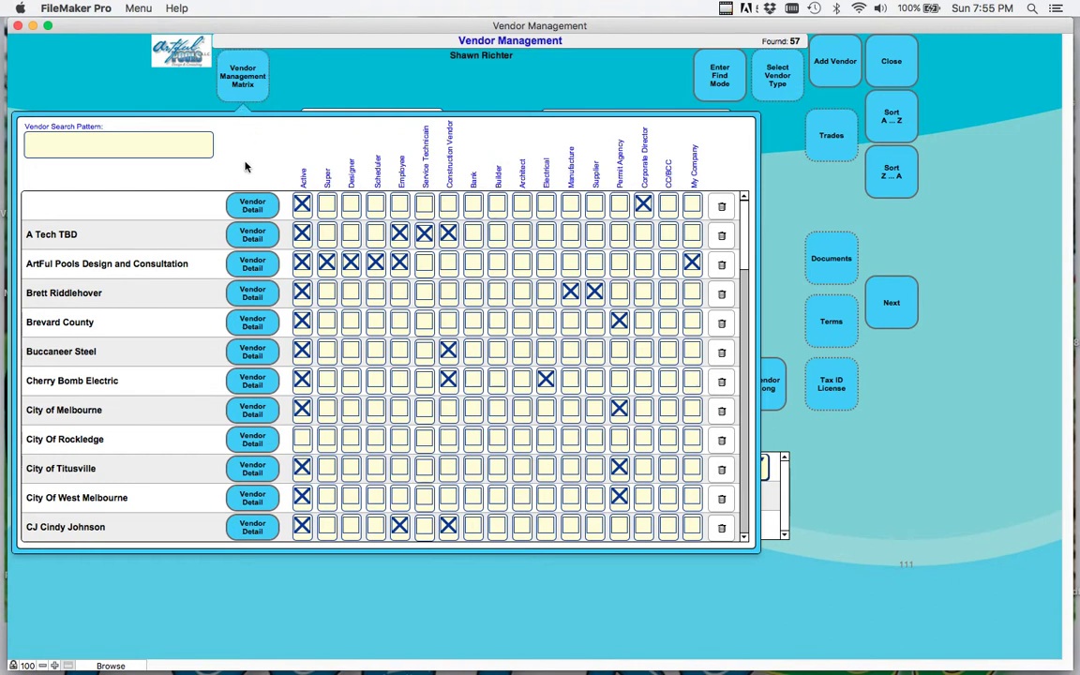
scroll(136, 335, "down", 3)
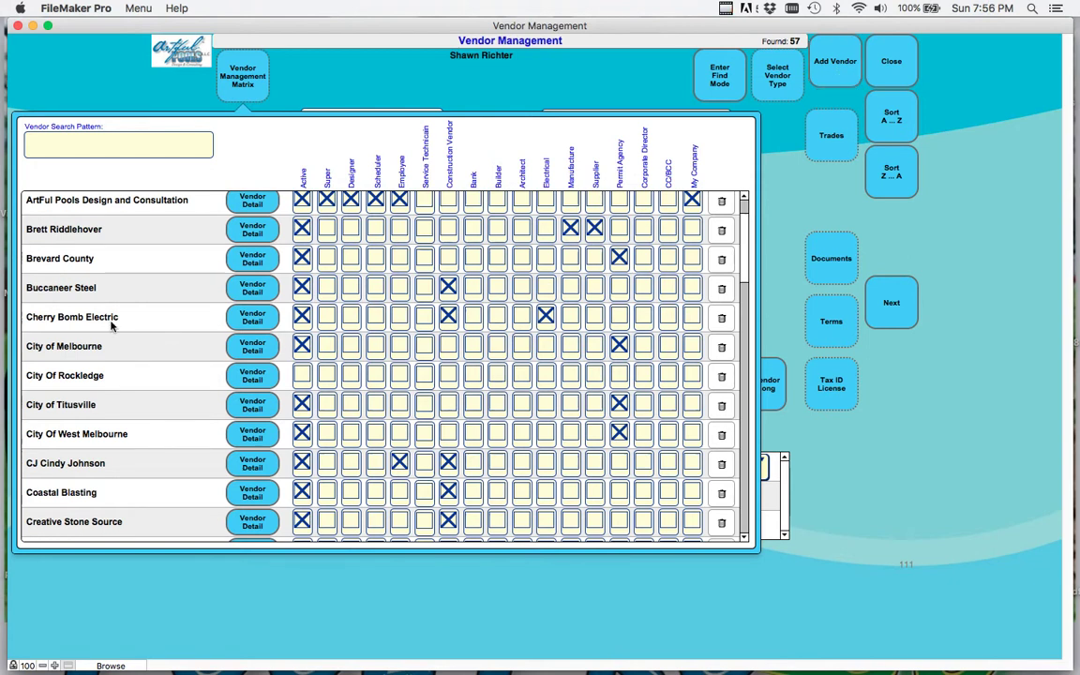
scroll(157, 345, "down", 1)
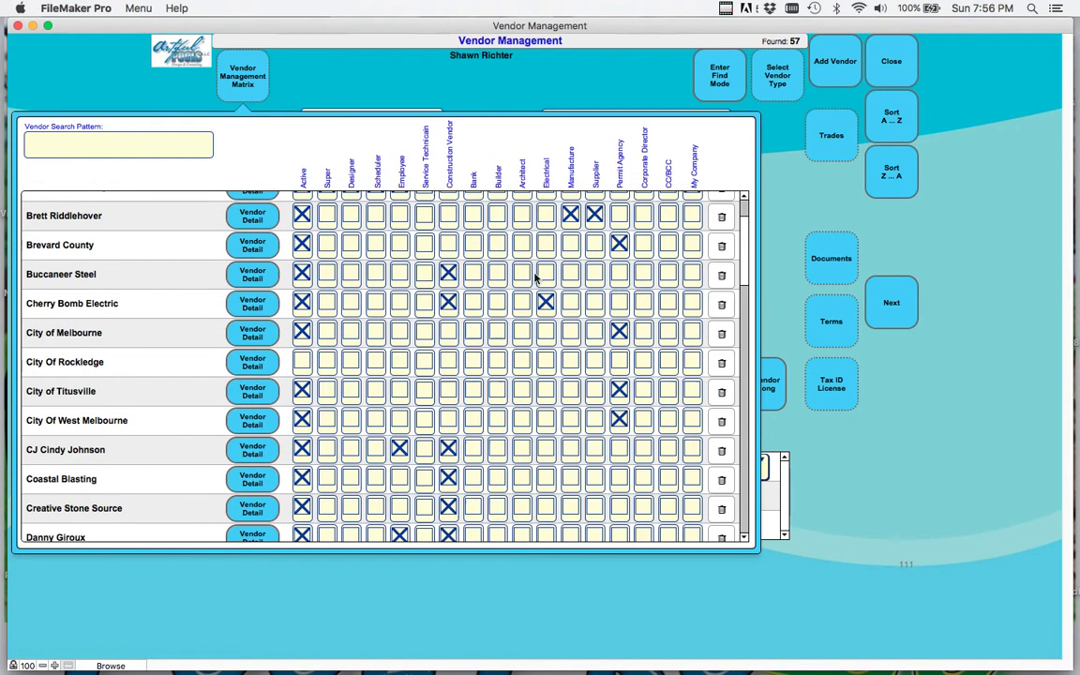
scroll(535, 274, "up", 2)
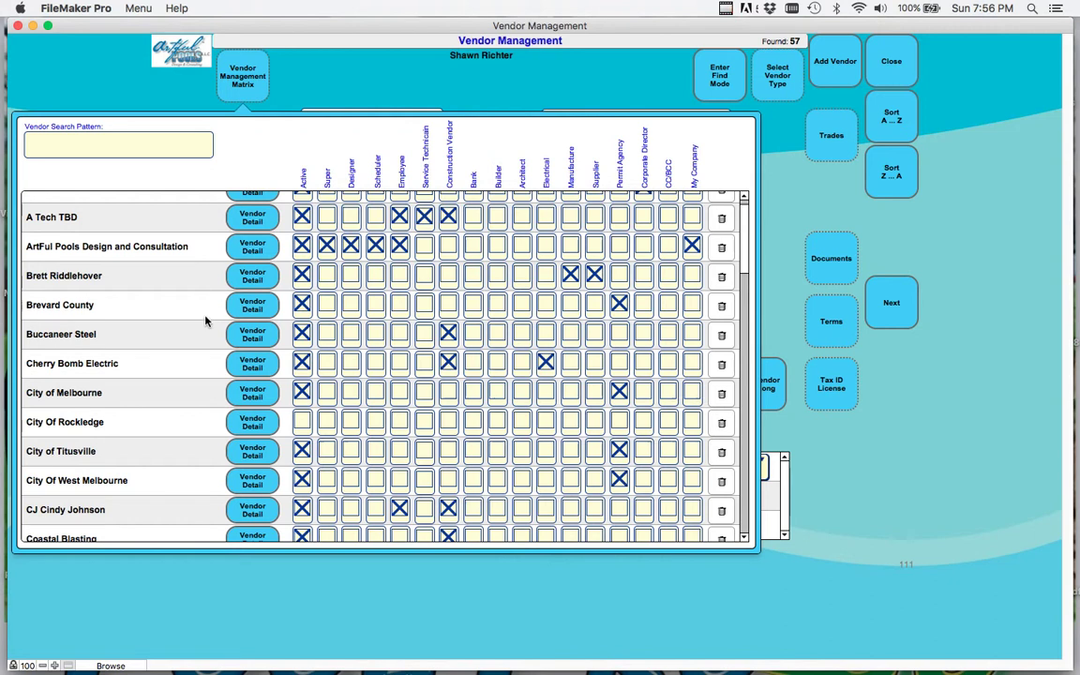
- Open the vendor details of ArtFul Pools Design and Consultation and review its draw schedule, documents and tax ID and license information
left_click(261, 251)
left_click(260, 249)
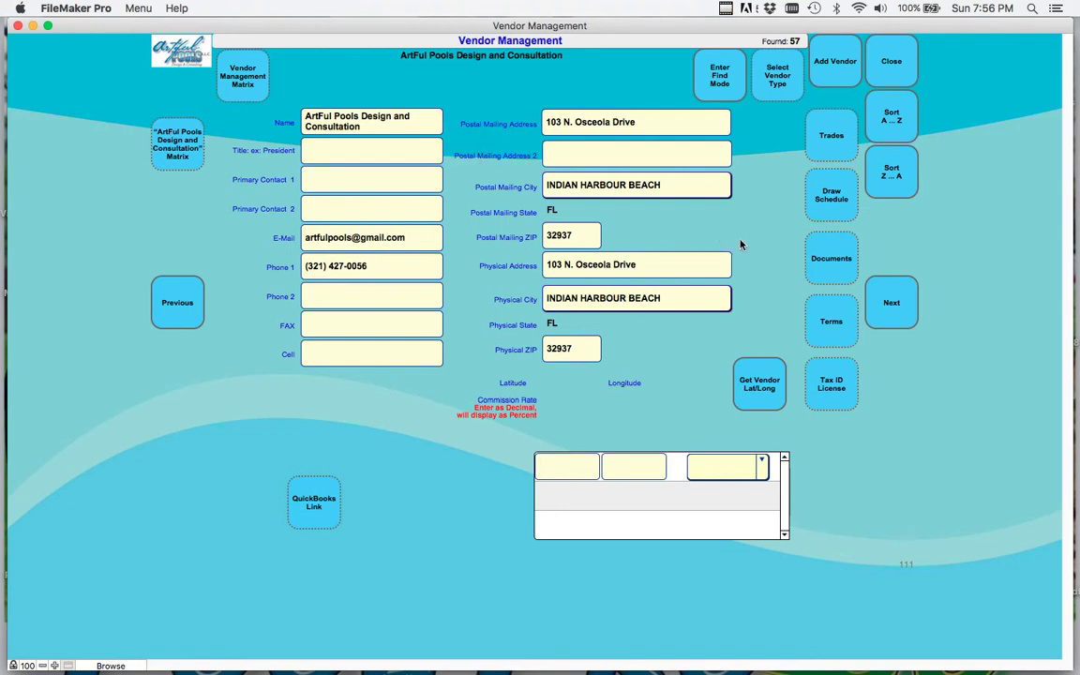
left_click(822, 209)
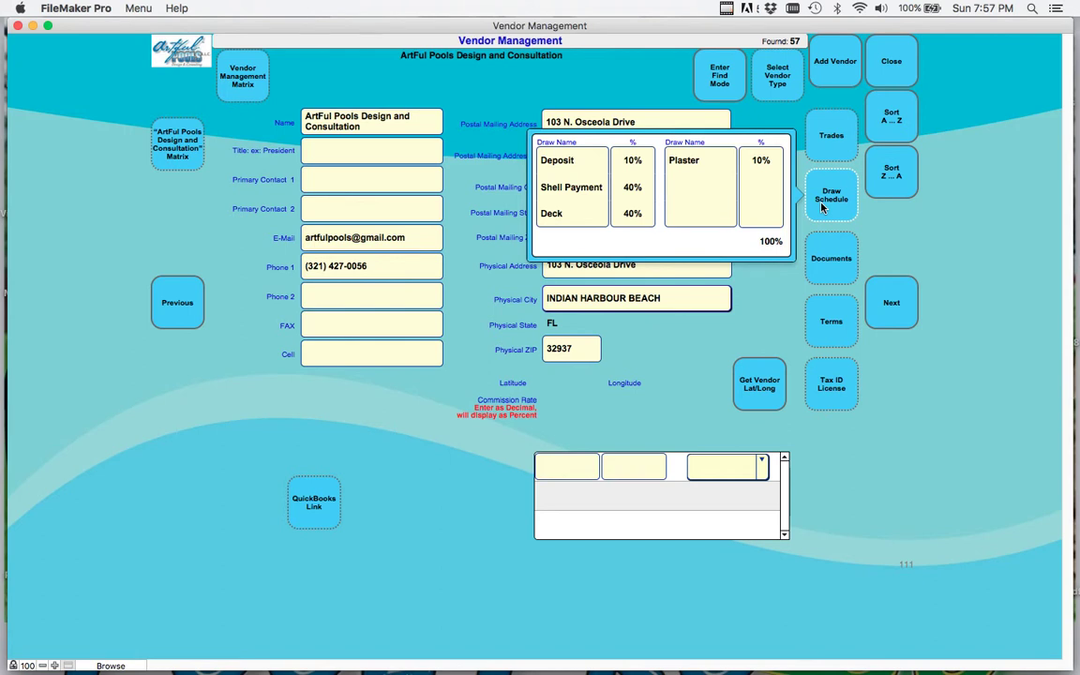
left_click(776, 299)
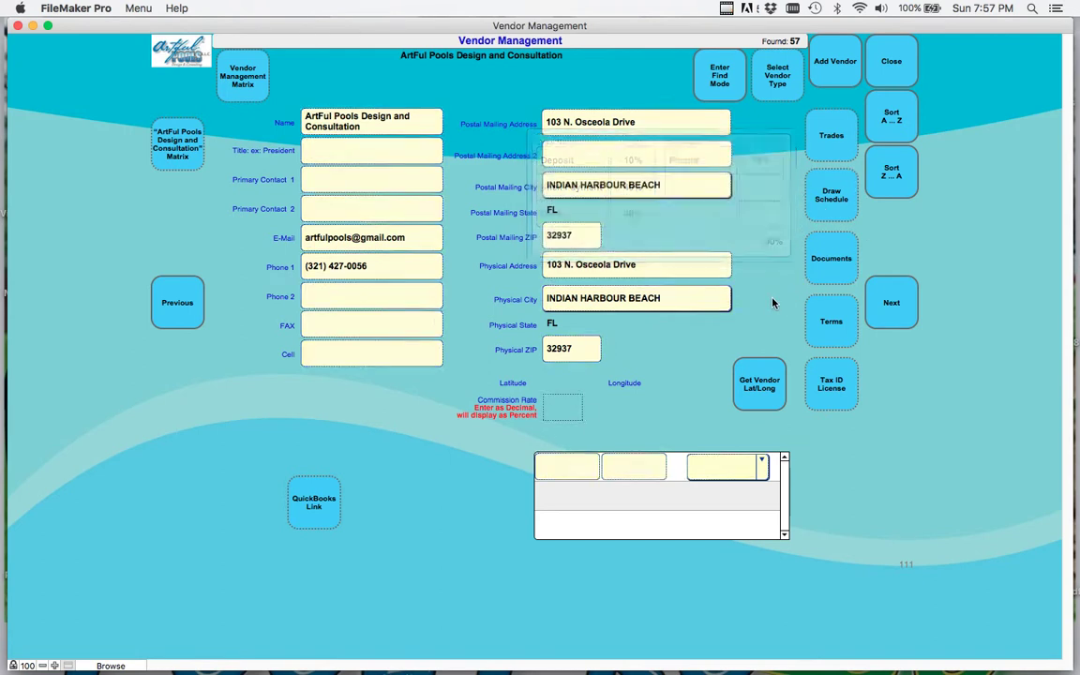
left_click(818, 265)
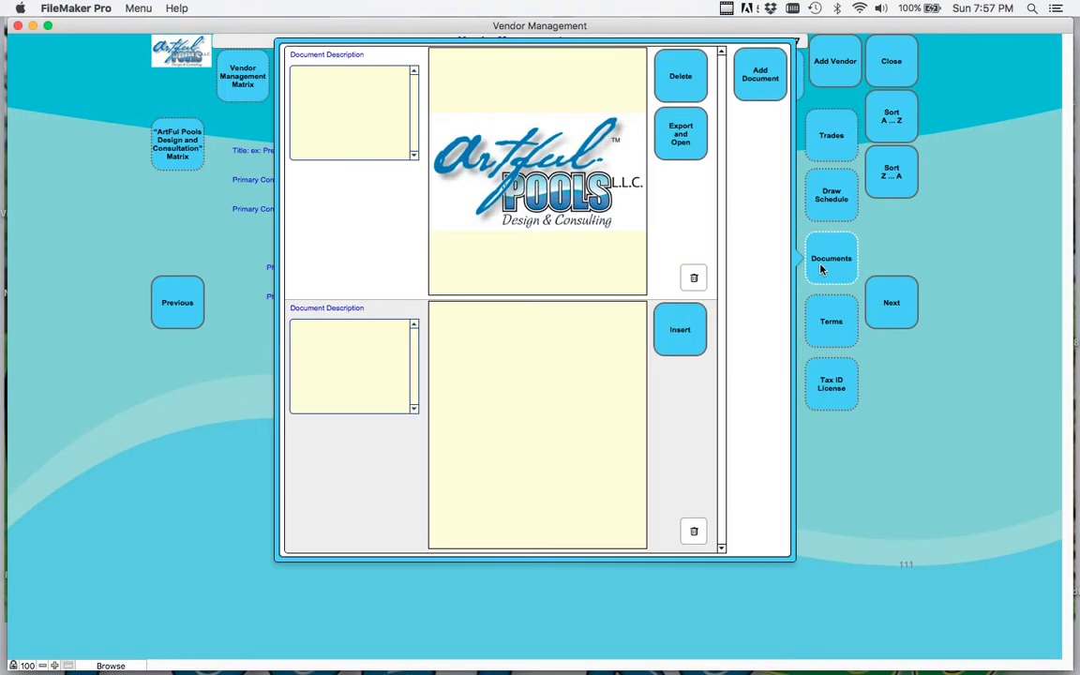
left_click(821, 269)
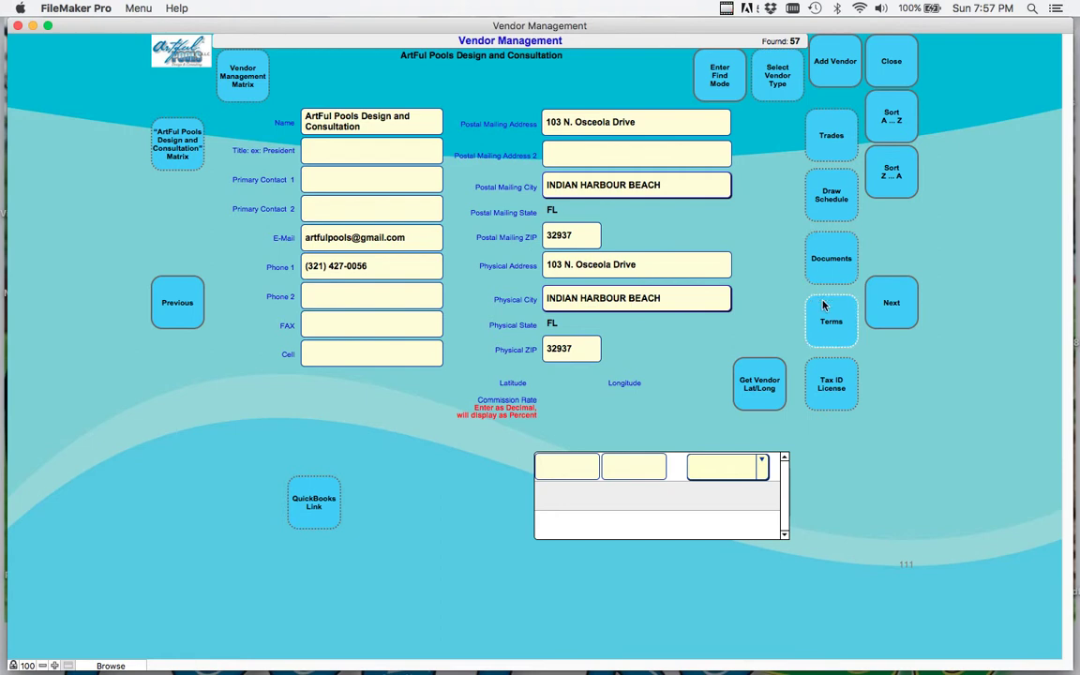
left_click(831, 384)
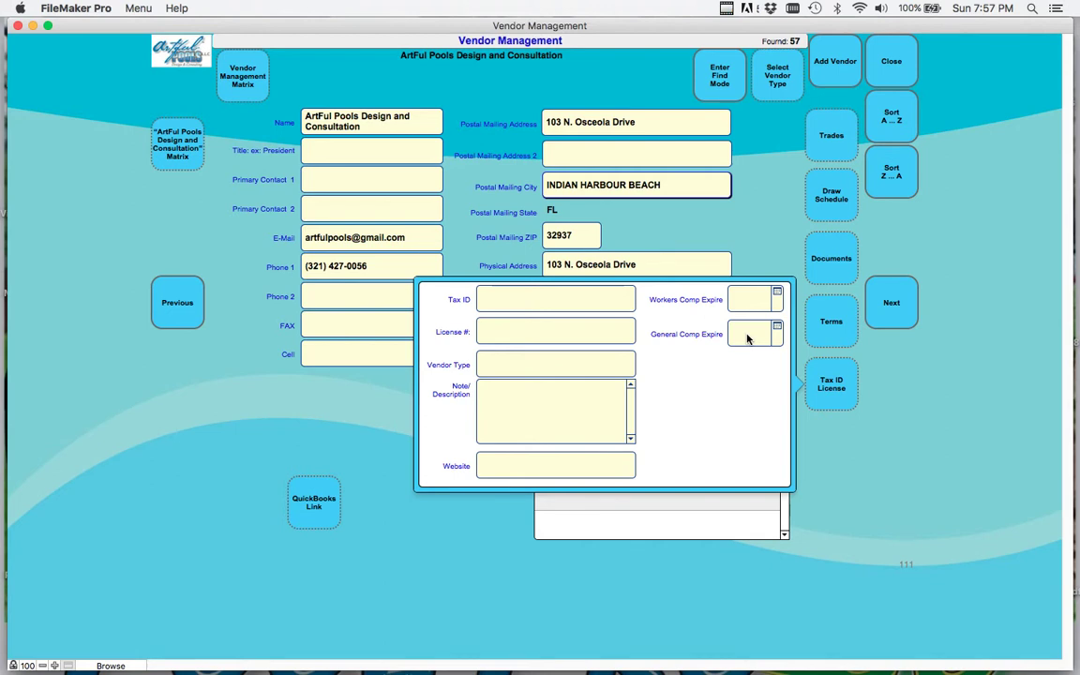
left_click(770, 199)
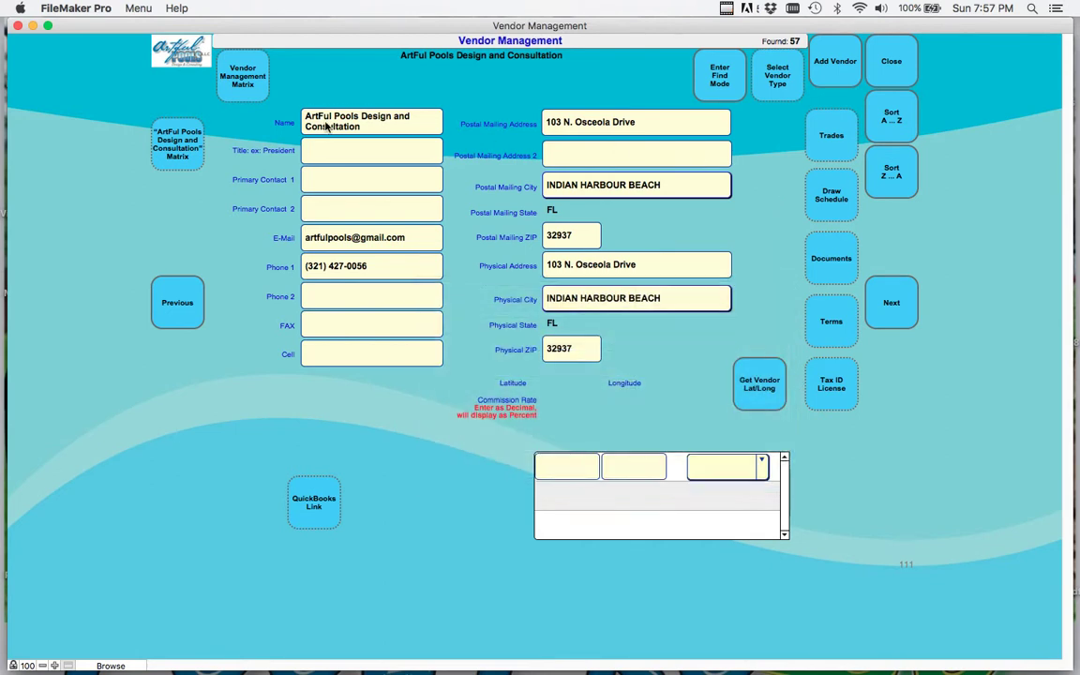
- Recheck the role assignments in the Vendor Management Matrix and return to the vendor record
left_click(246, 77)
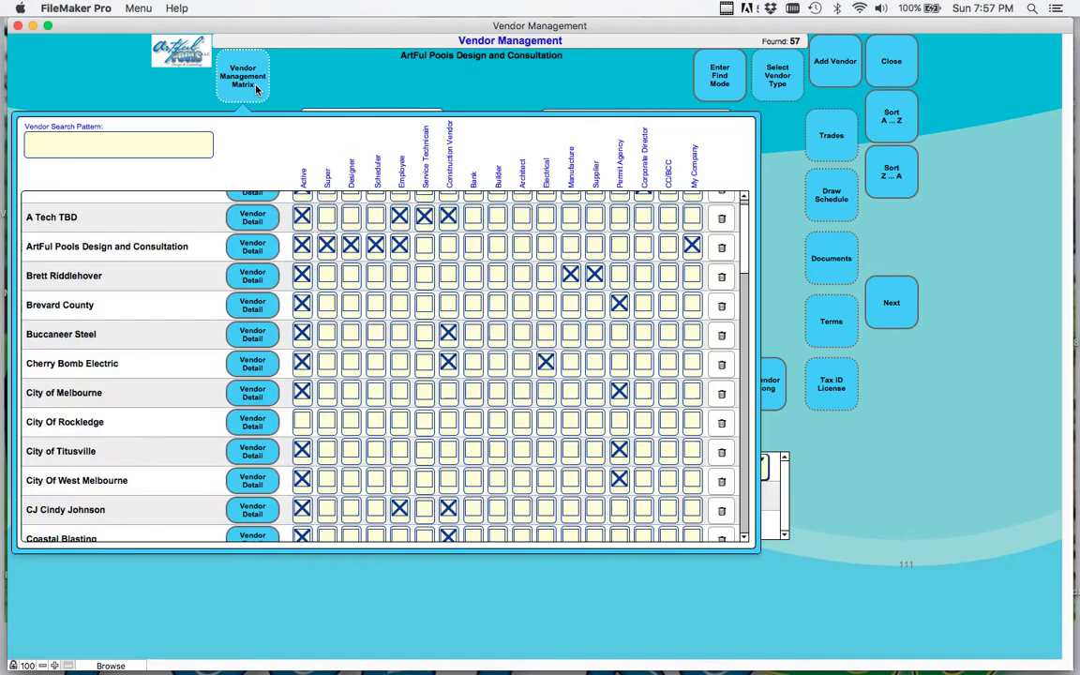
left_click(246, 77)
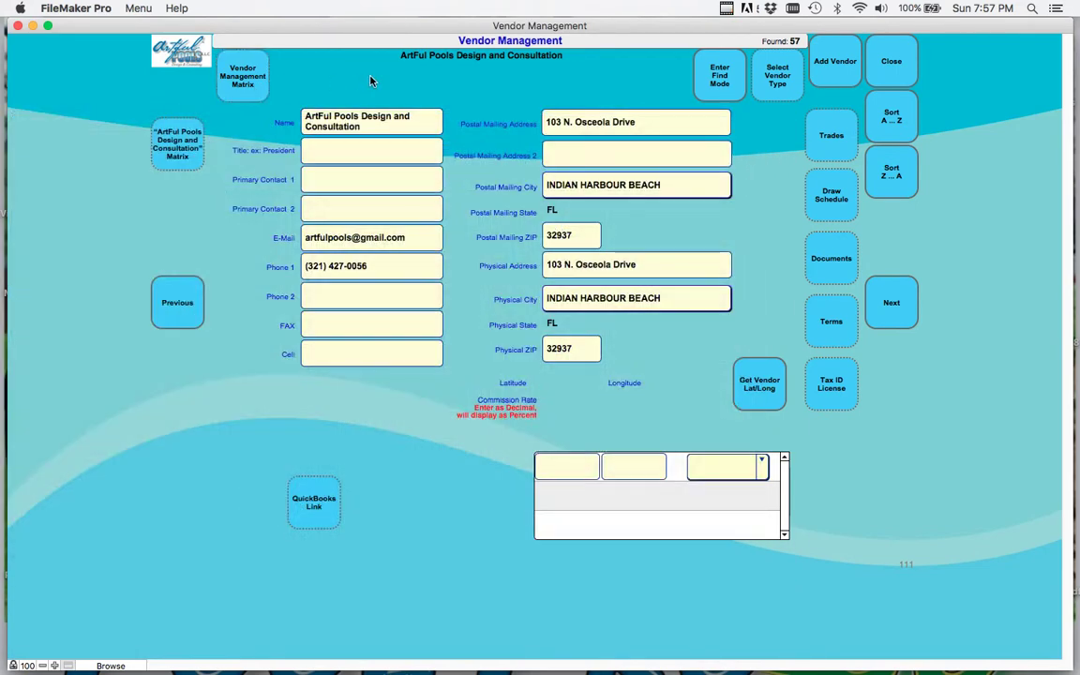
left_click(243, 76)
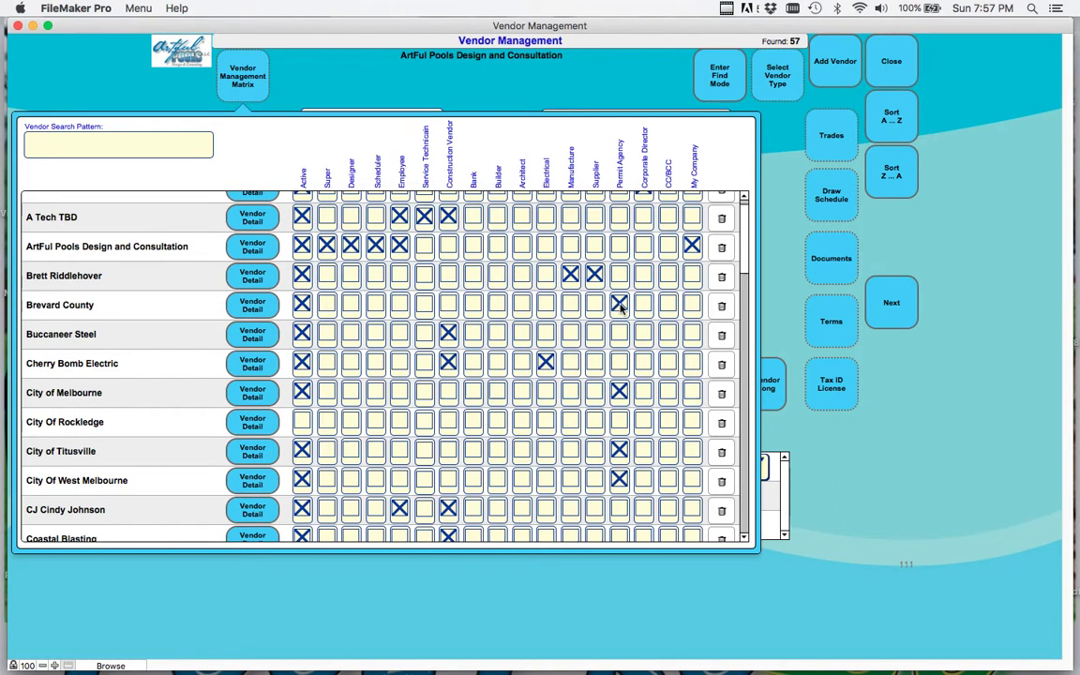
left_click(457, 88)
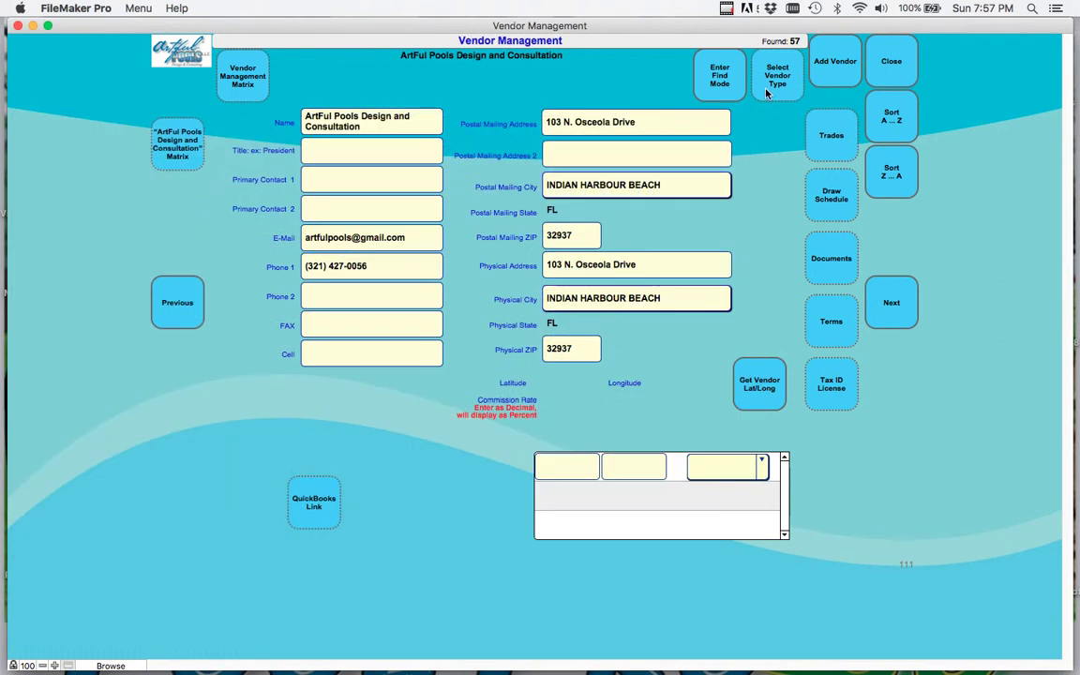
- Add a new blank vendor, display its role matrix, and close Vendor Management
left_click(838, 82)
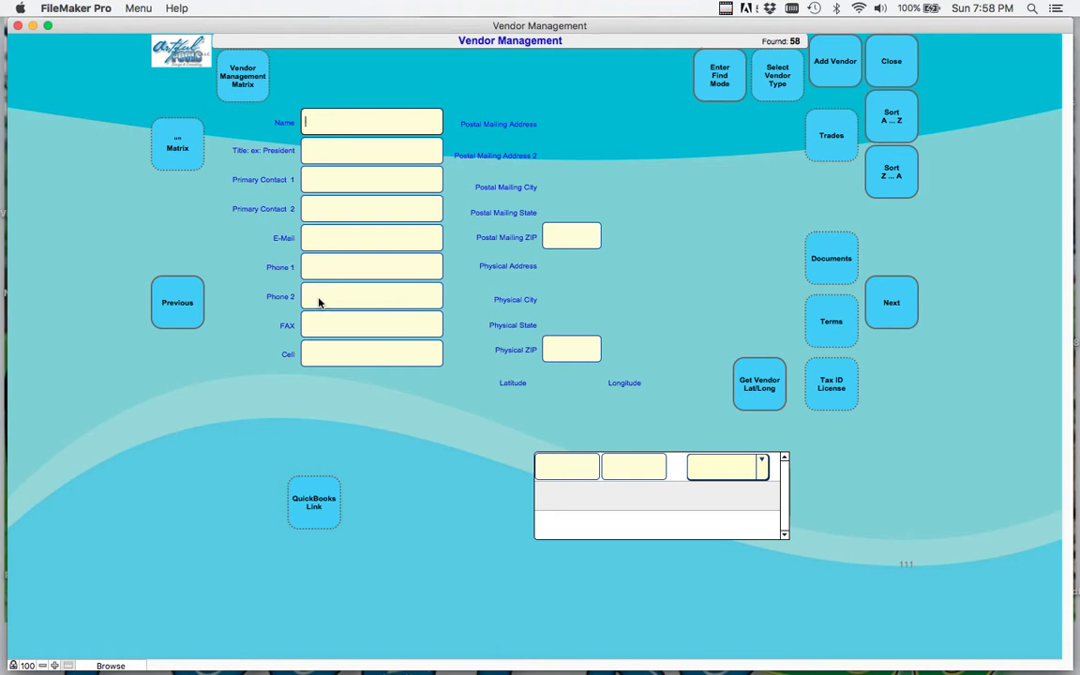
left_click(162, 159)
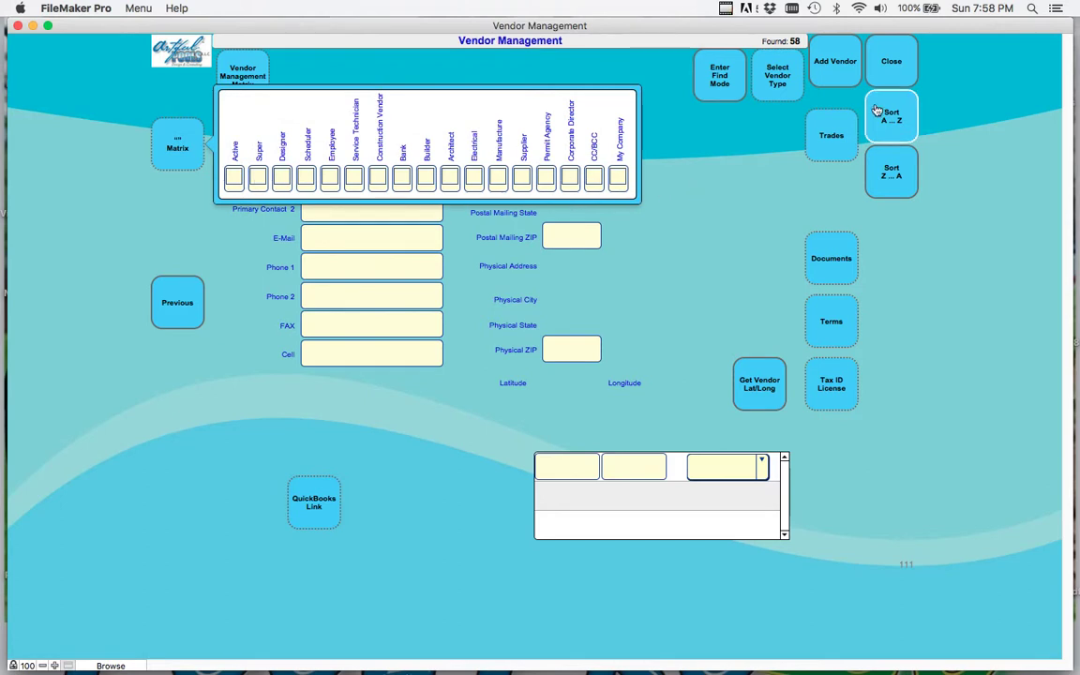
left_click(894, 64)
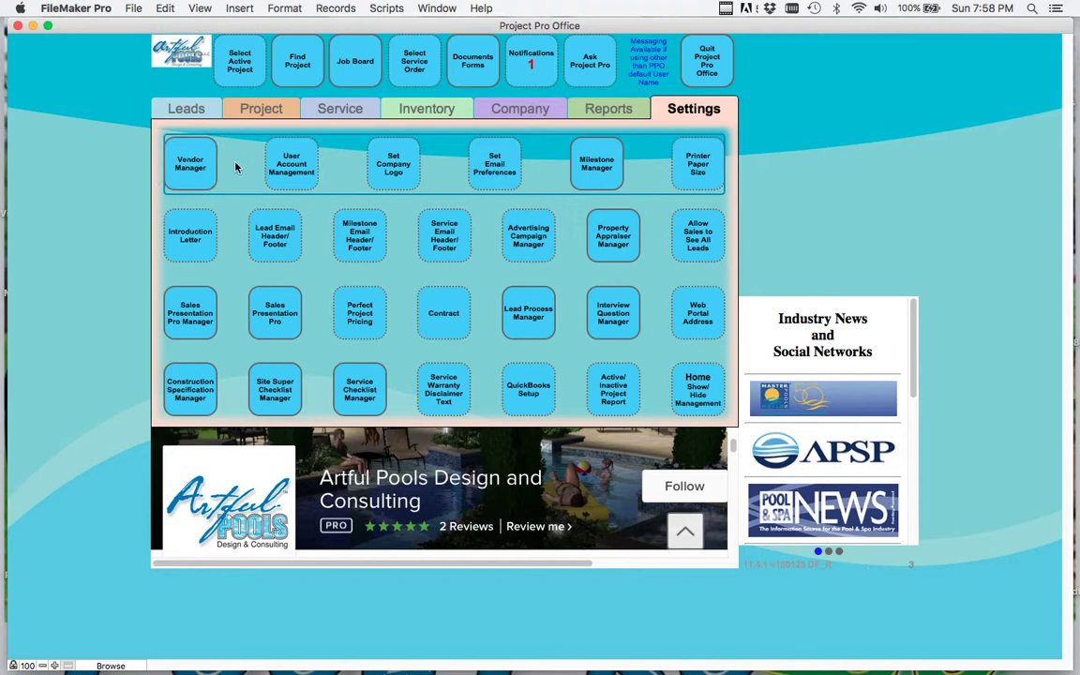
- In User Account Management, examine the privilege sets available for an active employee not in the PPO access list, leaving none assigned
left_click(287, 167)
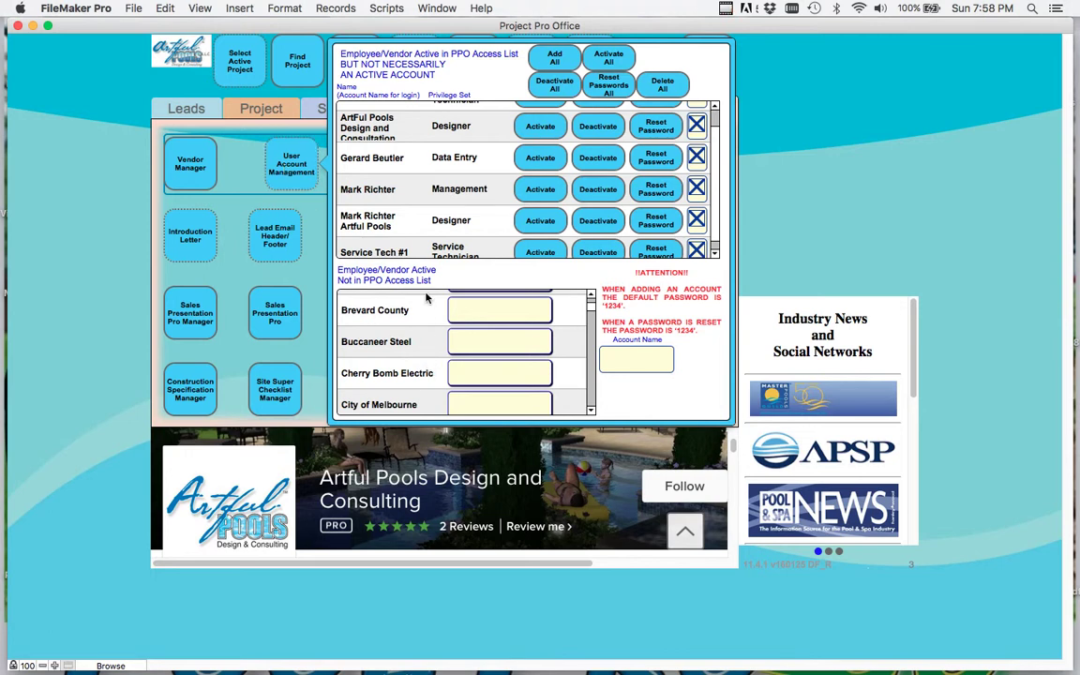
scroll(388, 206, "down", 1)
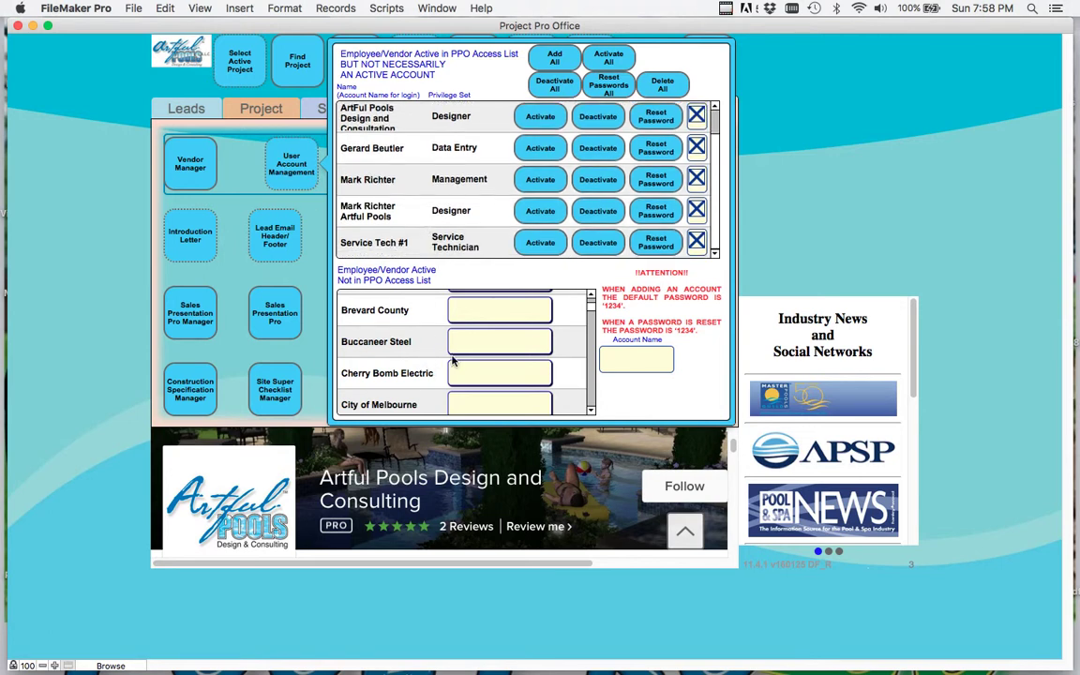
scroll(451, 357, "down", 3)
scroll(453, 361, "down", 1)
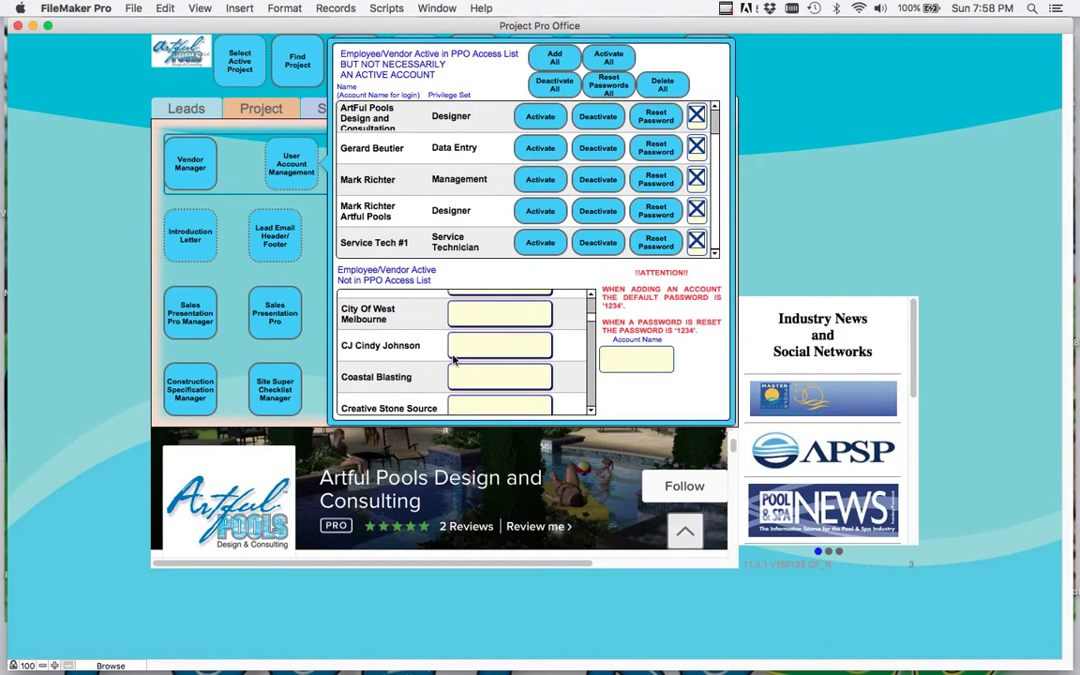
left_click(514, 347)
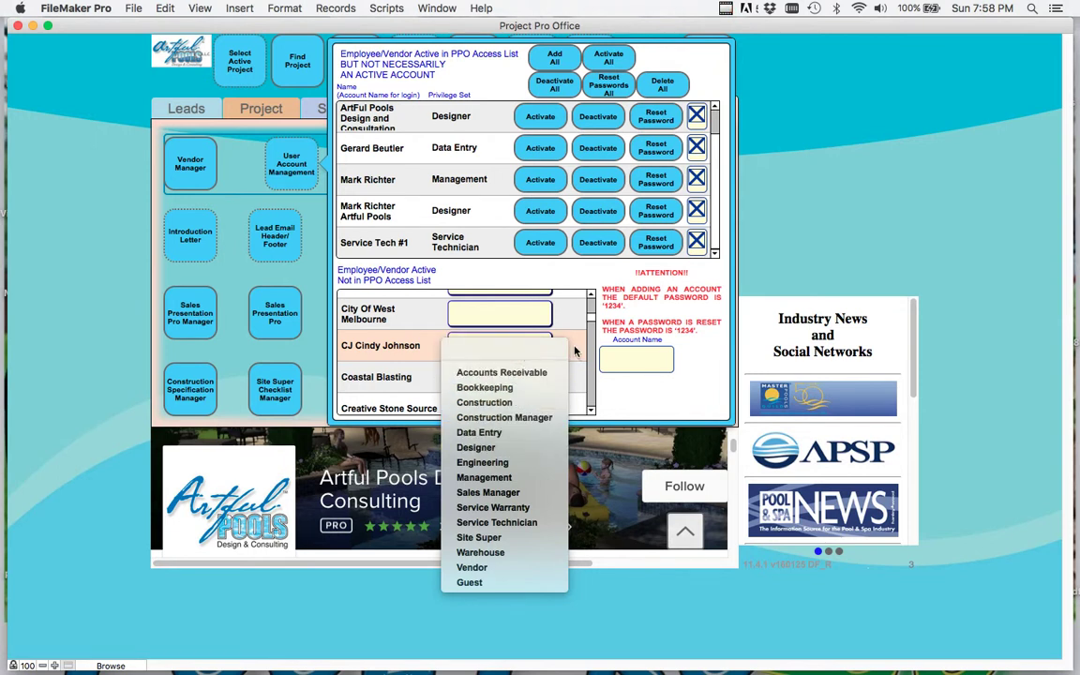
left_click(518, 349)
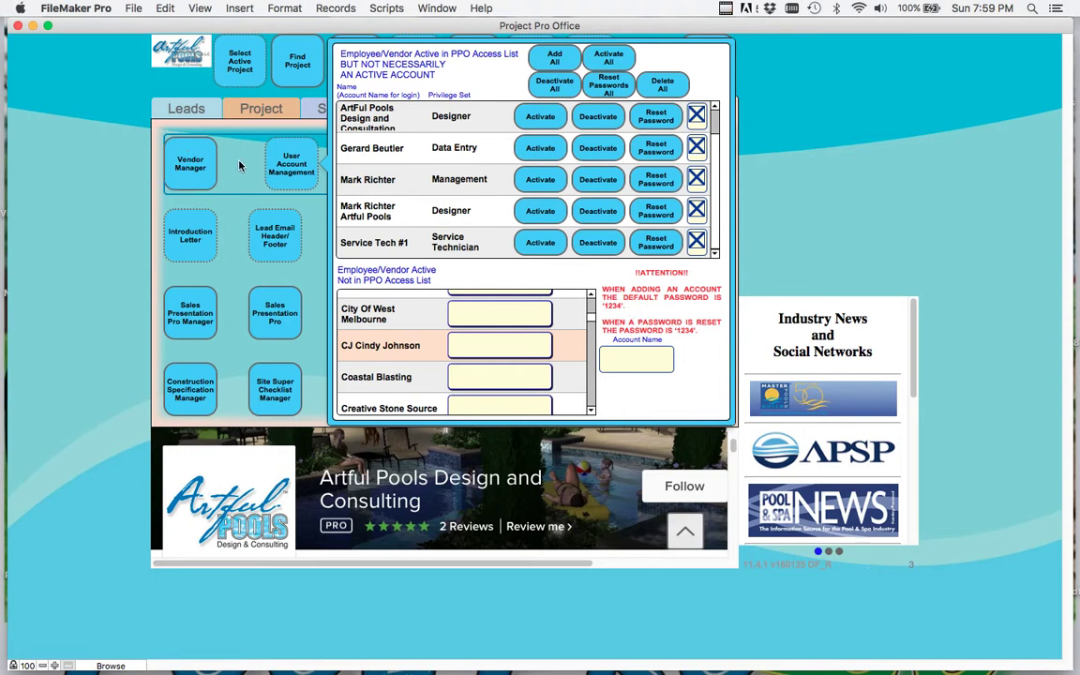
left_click(207, 141)
- Review the company logo setting and the outgoing email preferences
left_click(409, 167)
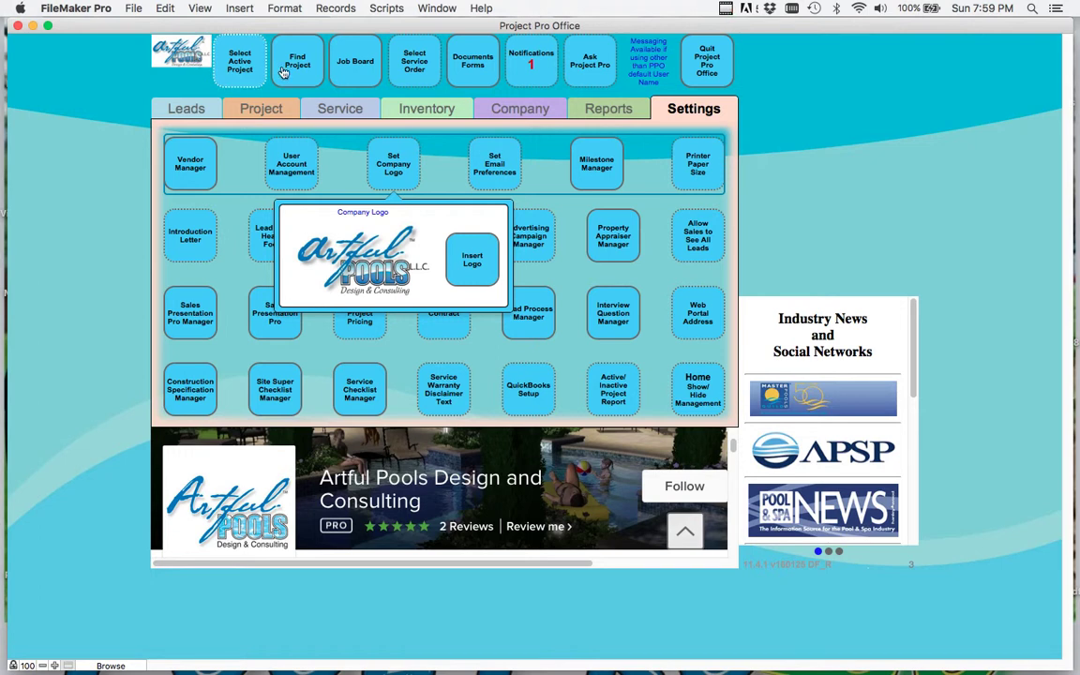
left_click(401, 142)
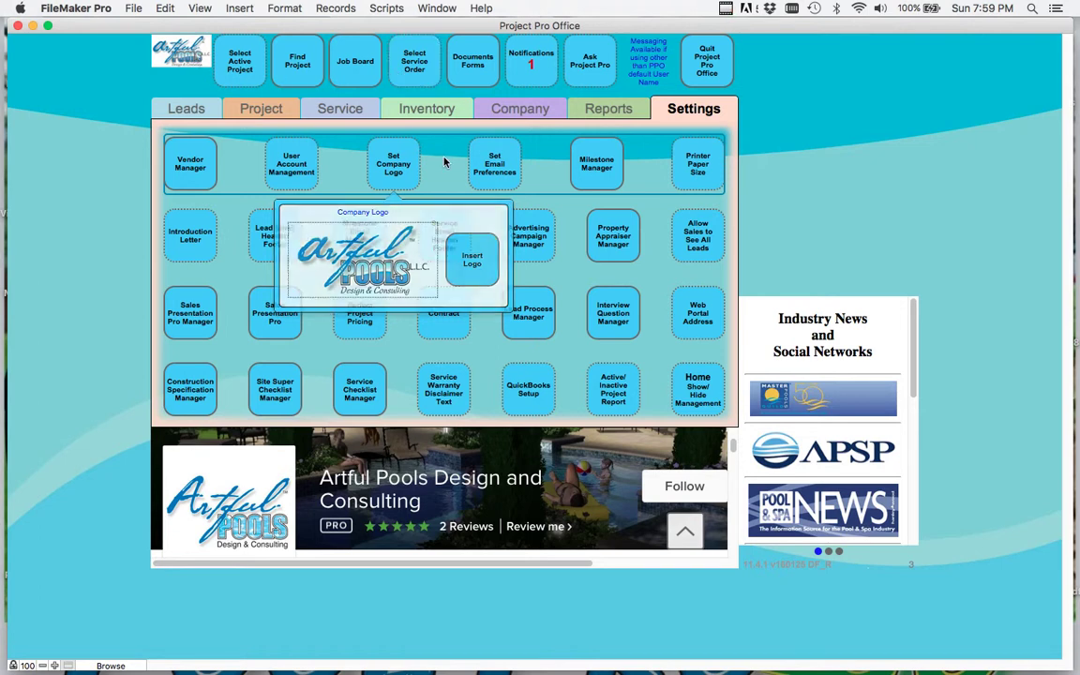
left_click(495, 167)
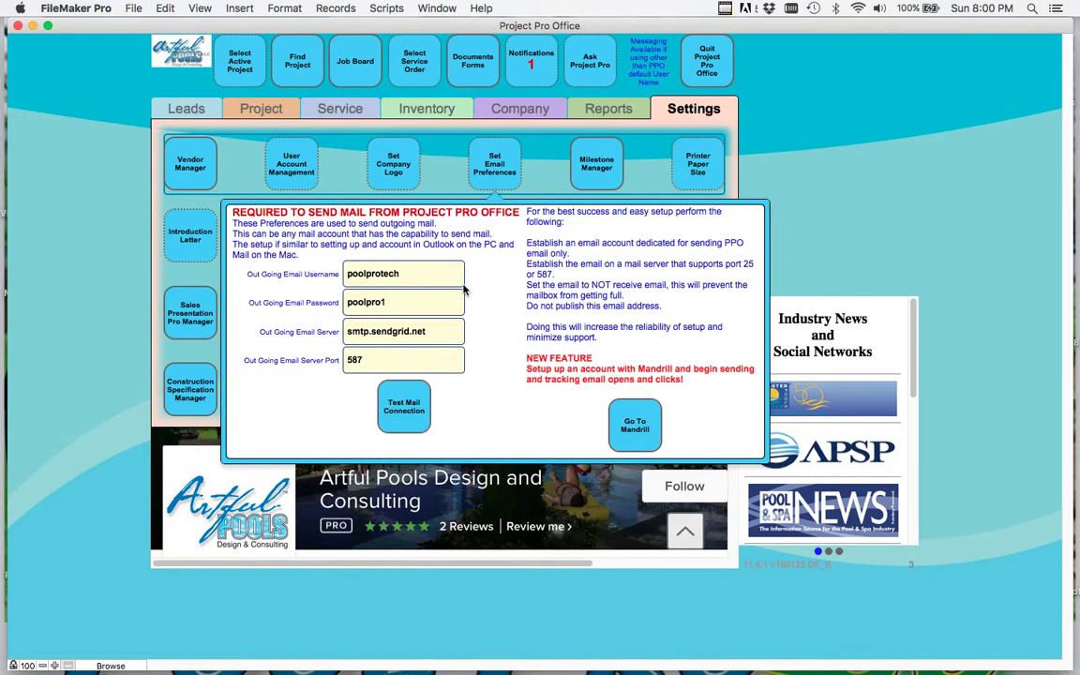
- Open the Milestone Manager and make the physical folder milestone an active production report item
left_click(593, 167)
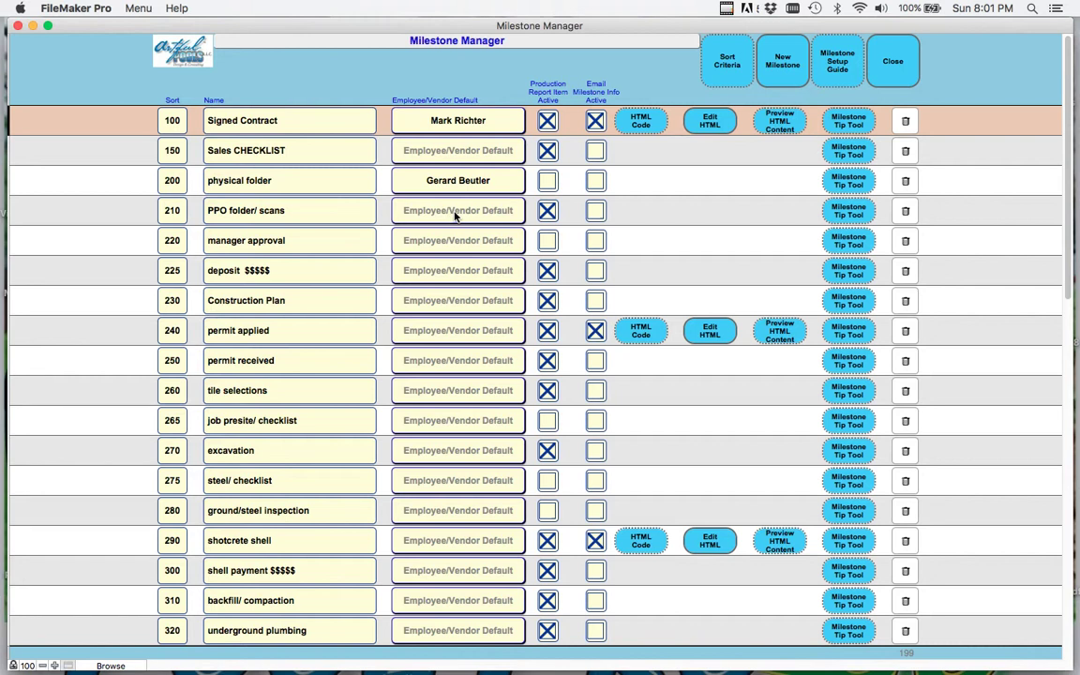
left_click(549, 181)
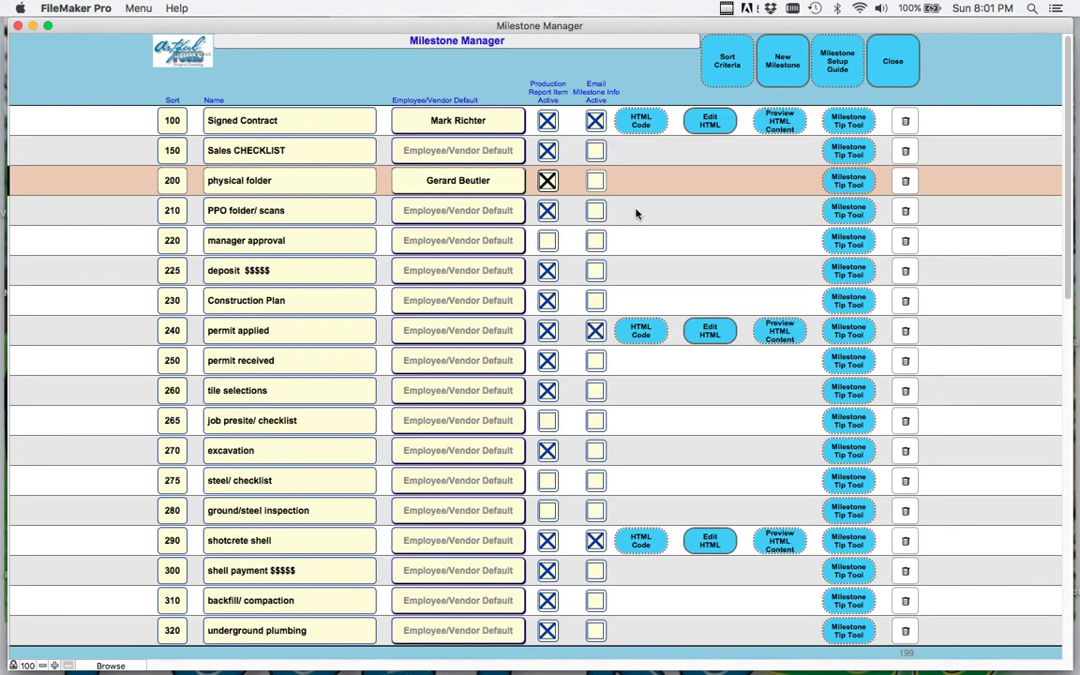
- Preview the HTML email content of the shotcrete shell milestone and read through it
scroll(637, 213, "down", 3)
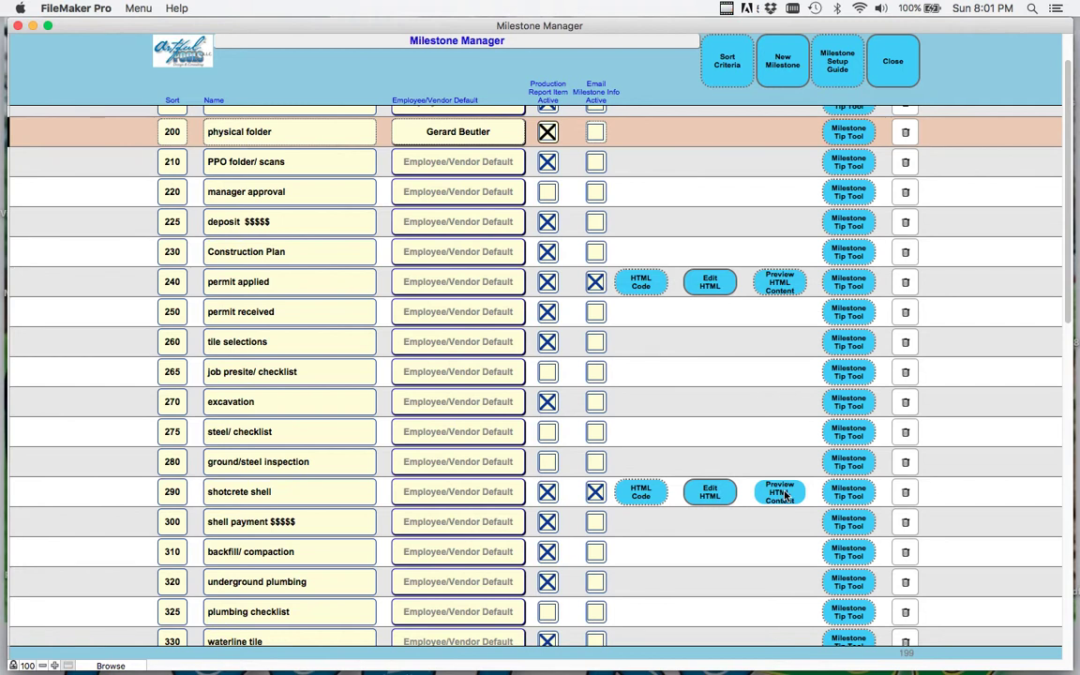
left_click(786, 495)
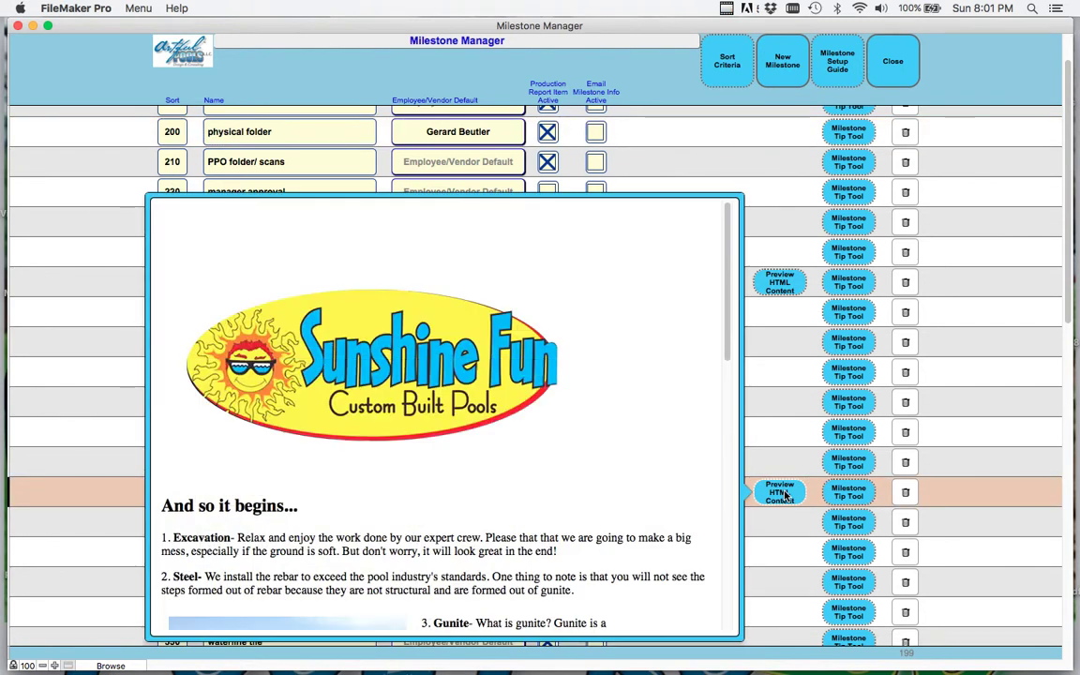
scroll(511, 389, "down", 3)
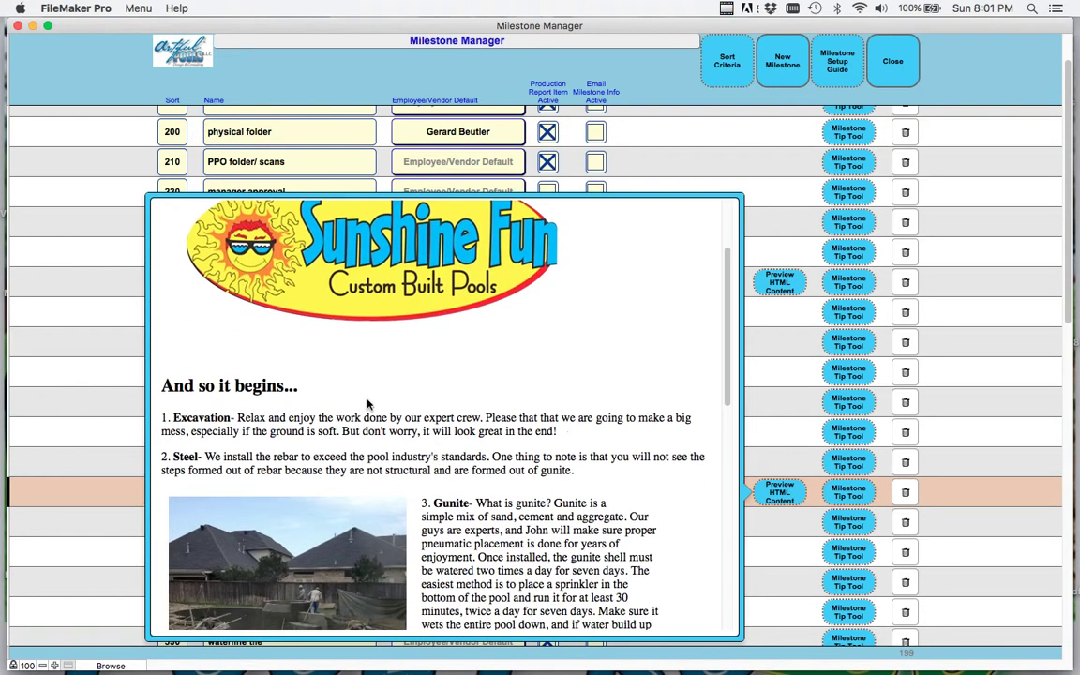
- Read the remaining shotcrete shell email preview, from the construction stages through the coordinator's signature to the contact section, and close it
scroll(308, 414, "down", 4)
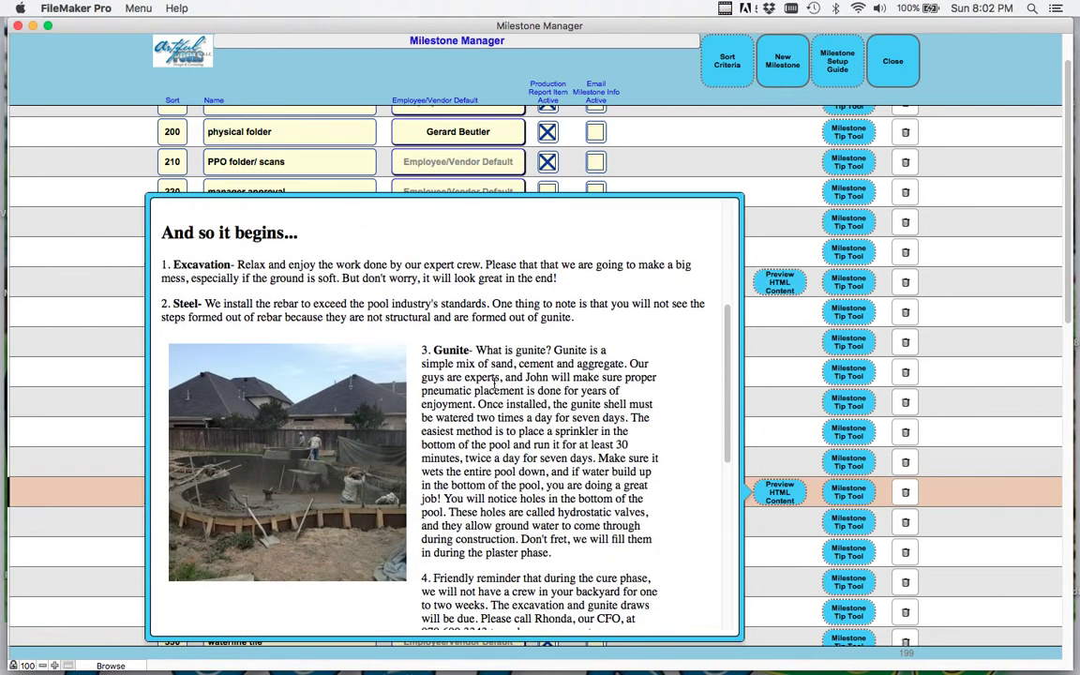
scroll(443, 340, "down", 2)
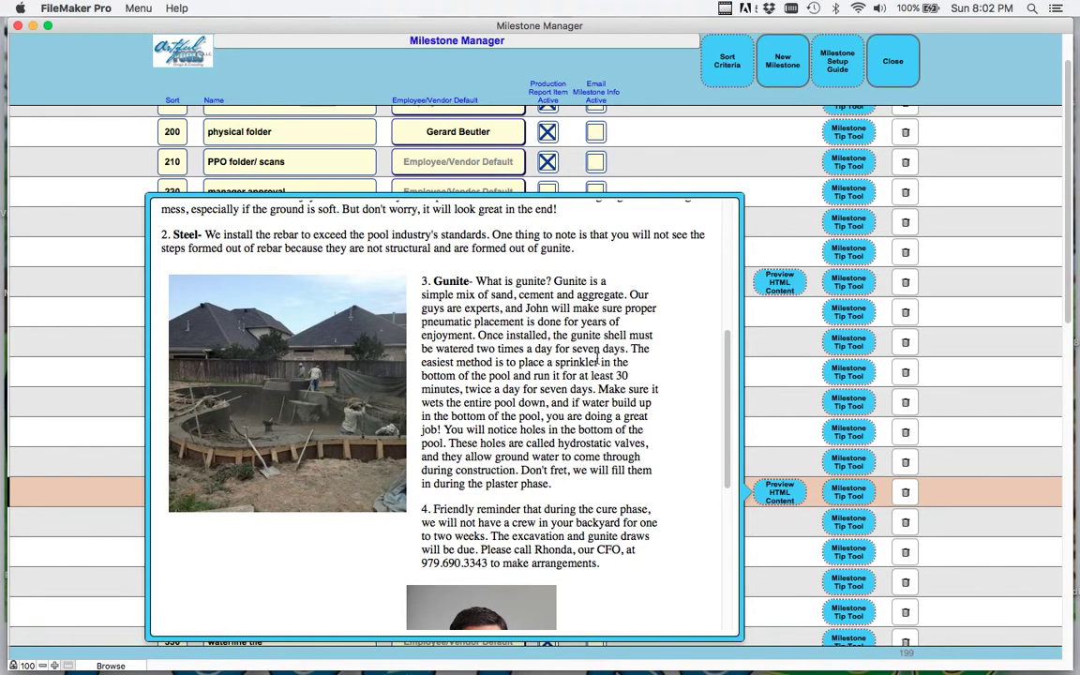
scroll(596, 361, "down", 5)
scroll(598, 363, "down", 1)
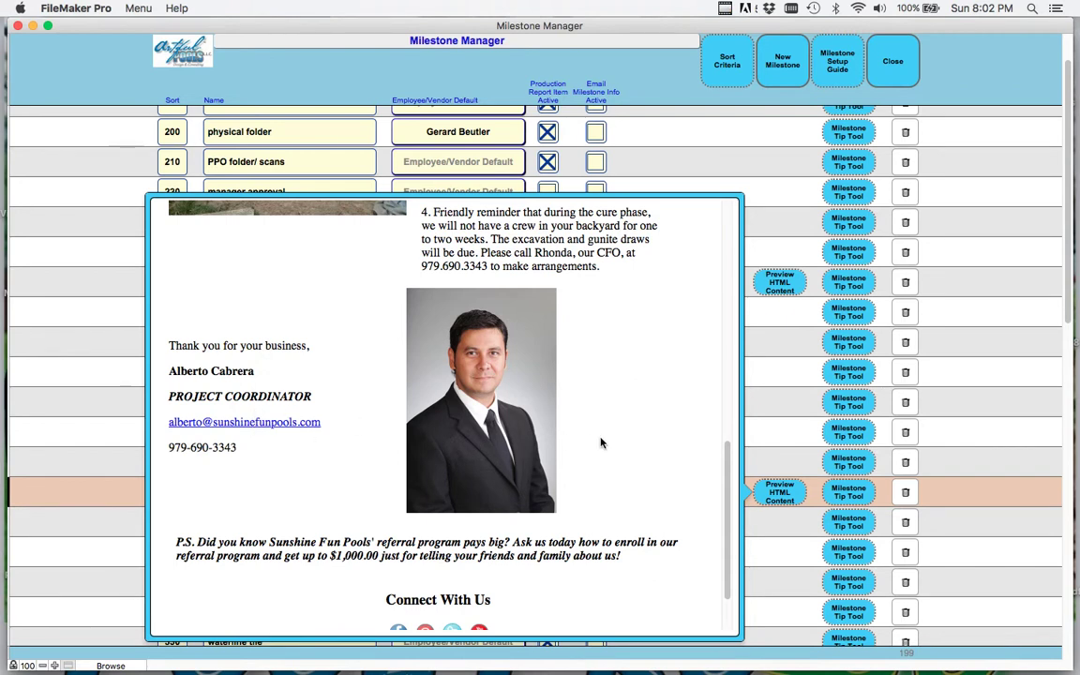
scroll(600, 440, "down", 2)
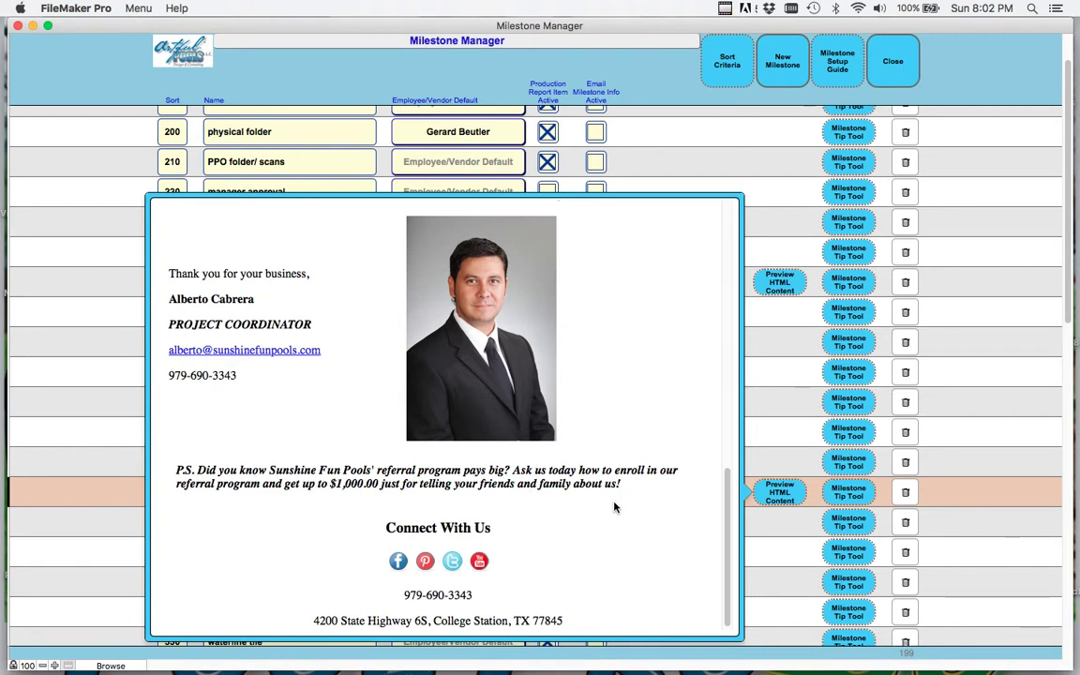
scroll(615, 508, "down", 1)
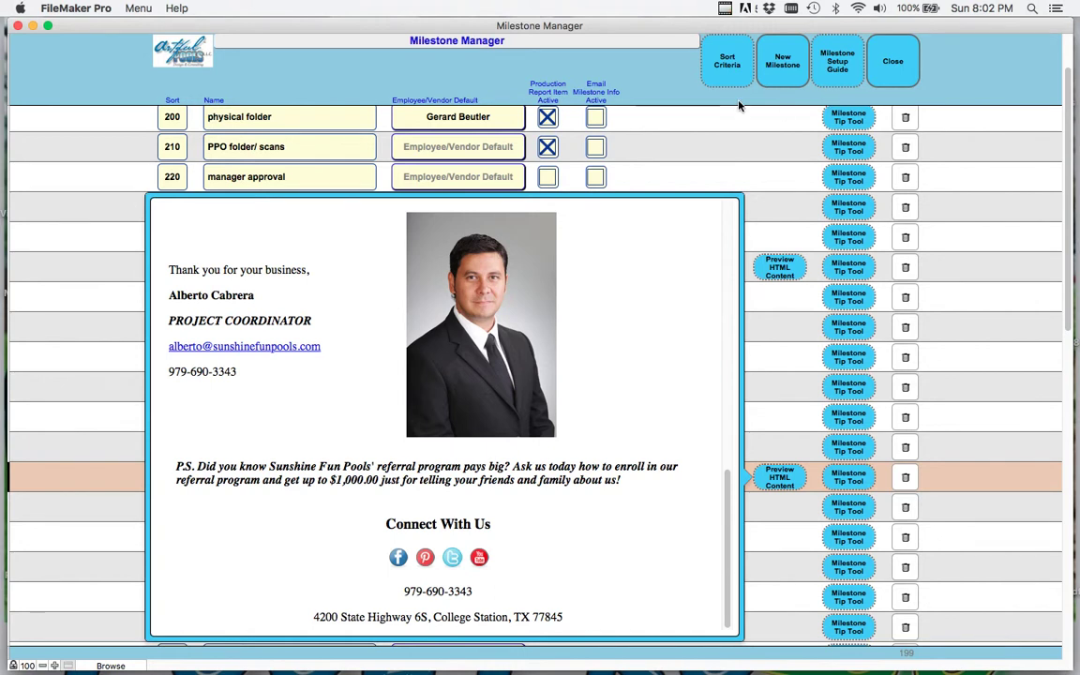
left_click(664, 88)
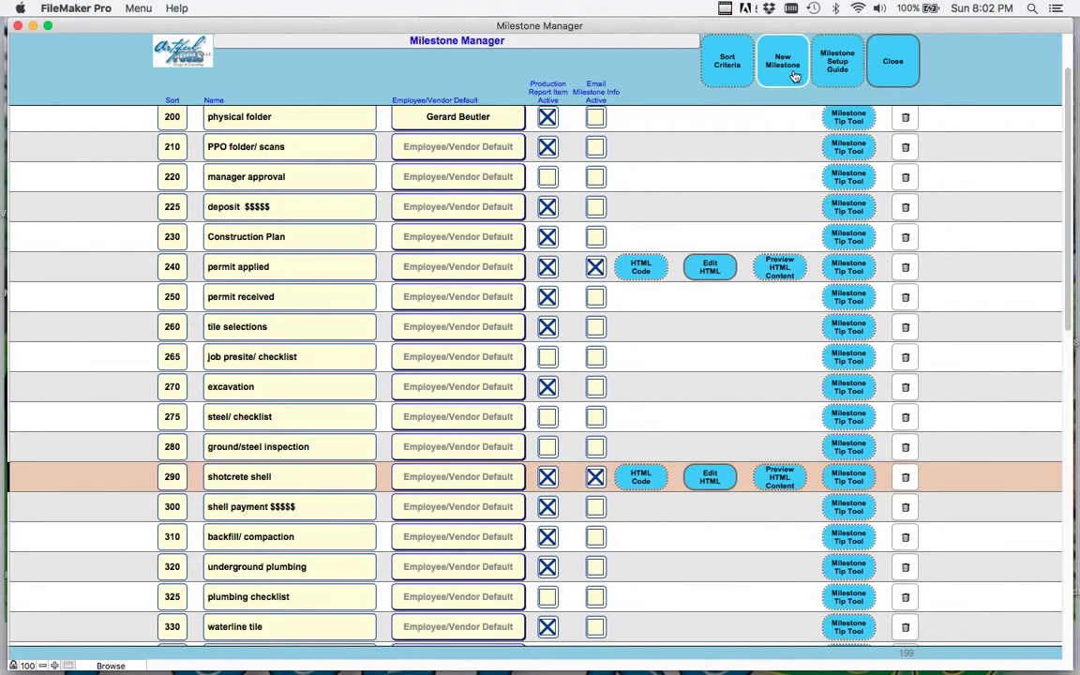
- Leave the Milestone Manager and open the Active/Inactive Project Report choices in the settings
left_click(891, 68)
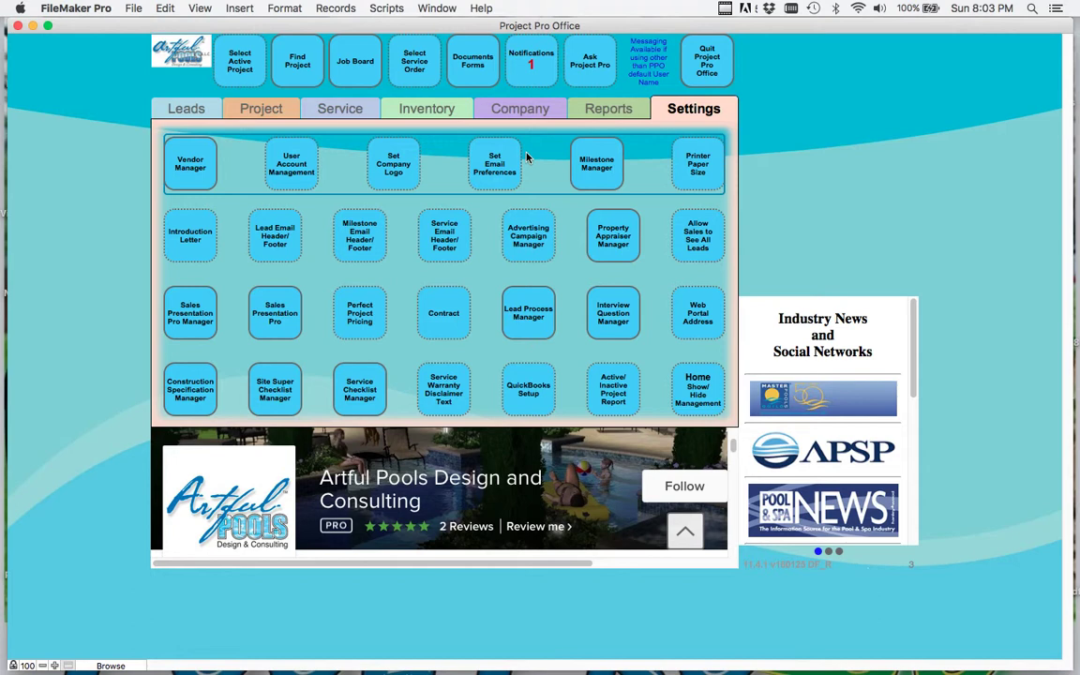
left_click(615, 403)
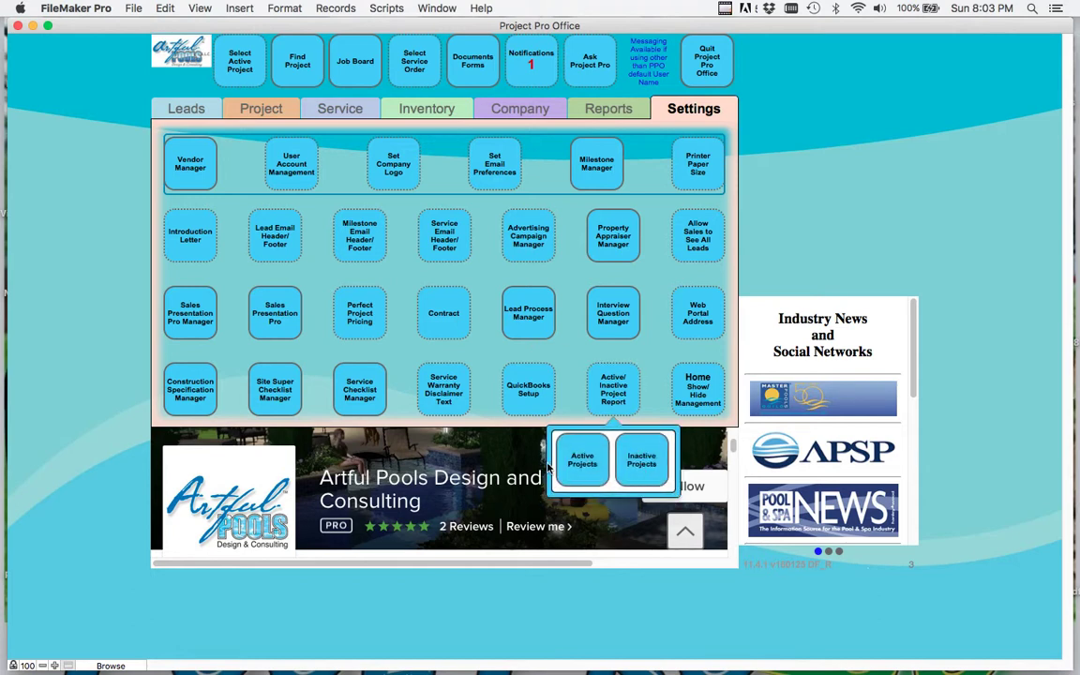